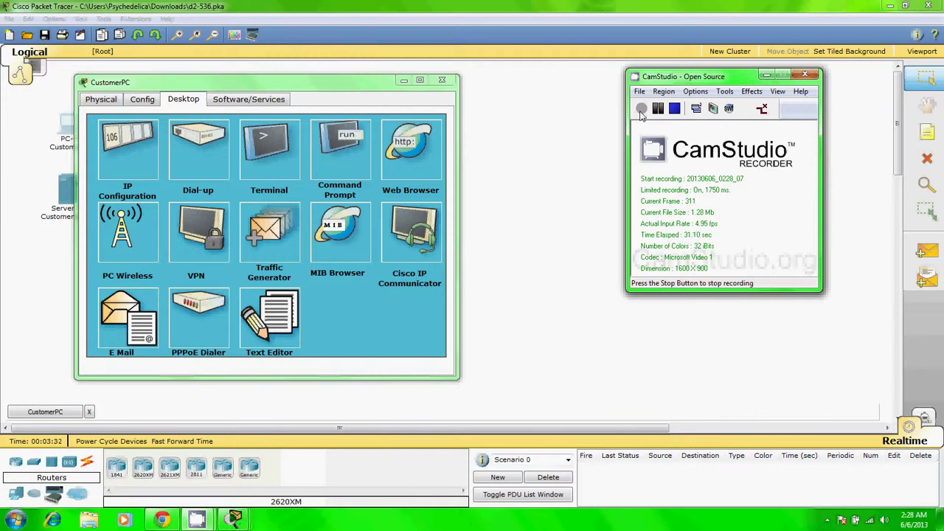
pyautogui.click(673, 112)
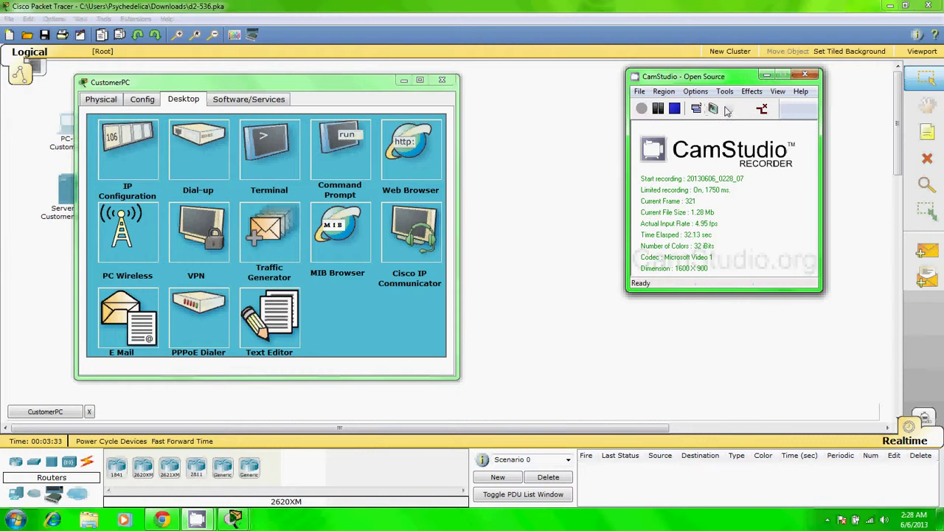
pyautogui.click(641, 108)
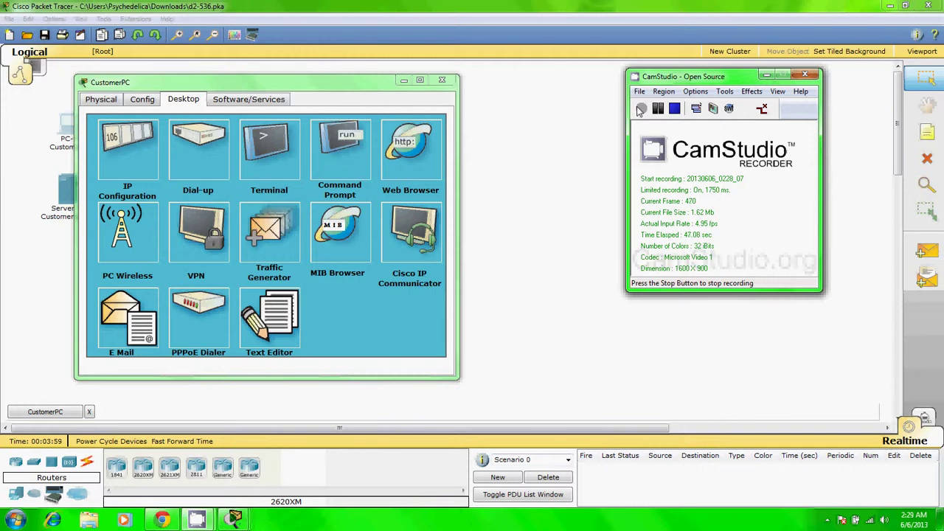
# Step: Open a terminal session on CustomerPC with the default port settings and log in to the router with the console password
pyautogui.click(277, 164)
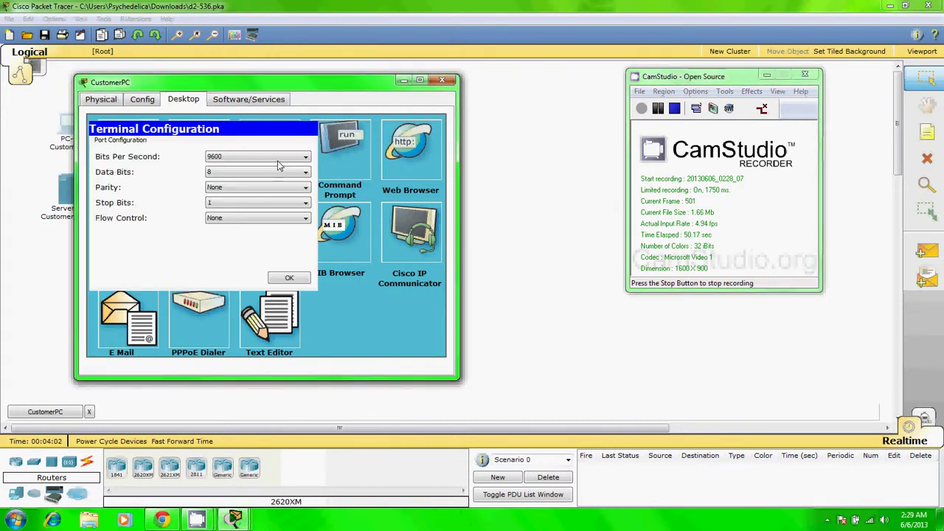
pyautogui.click(289, 279)
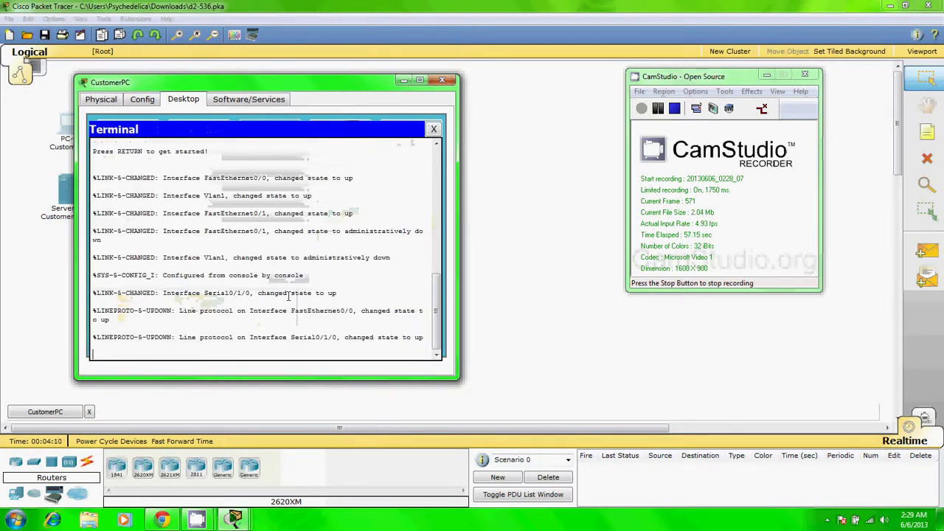
pyautogui.press('Return')
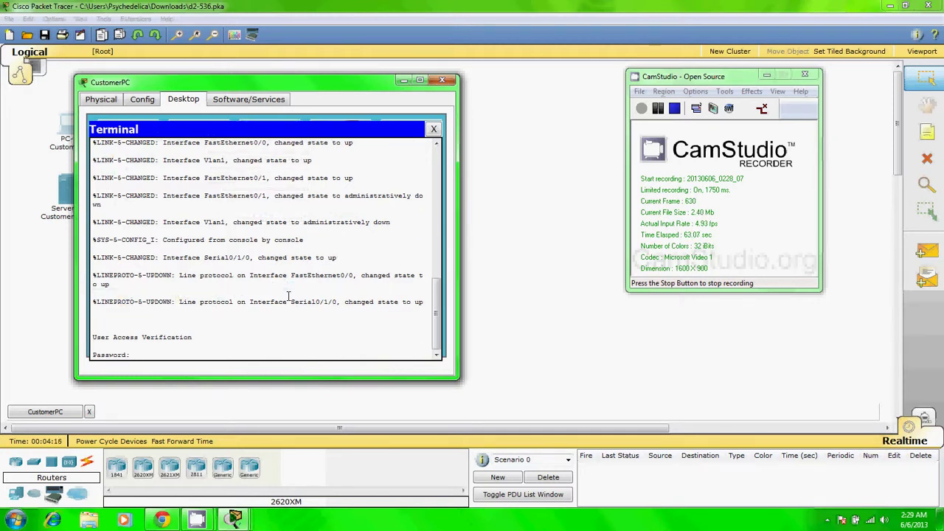
pyautogui.press('Return')
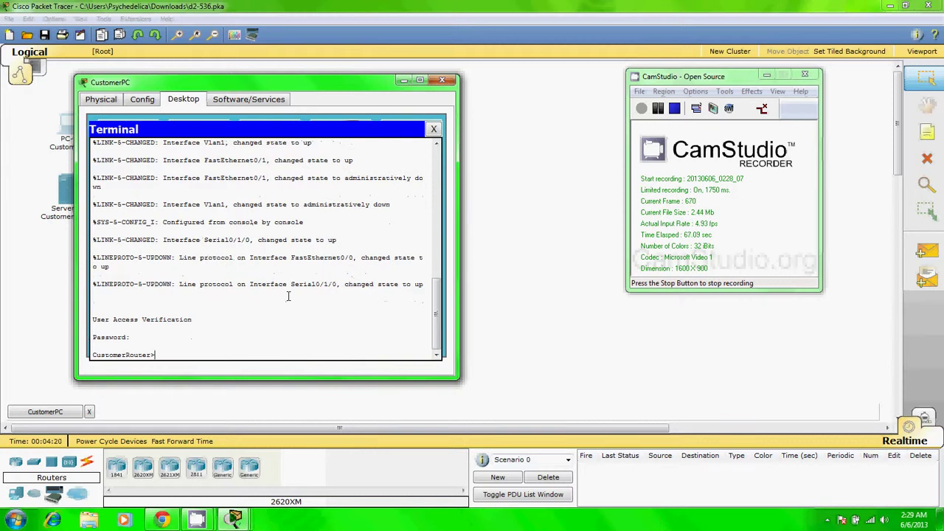
# Step: Ping 209.165.201.1 from the customer router
pyautogui.write('ping 209.165.201.1')
pyautogui.press('Return')
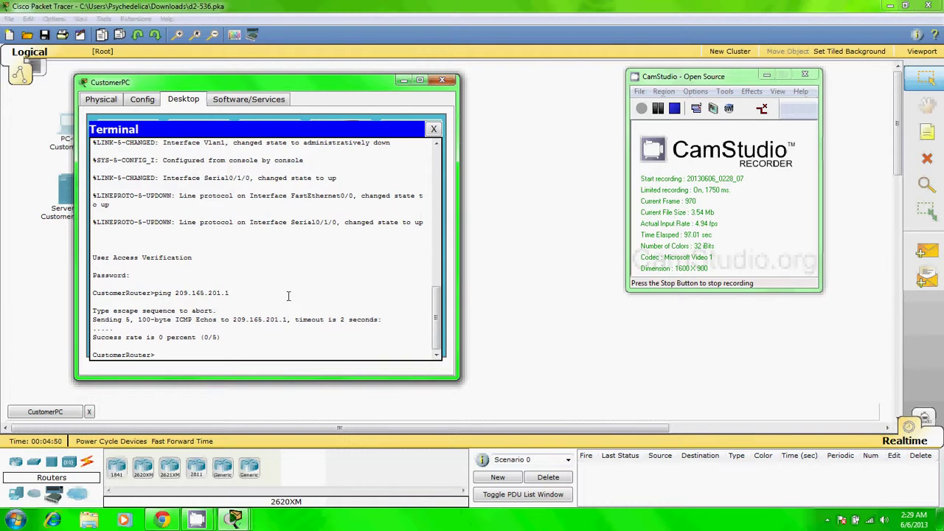
# Step: Enter privileged EXEC mode with the enable password and start global configuration mode on the customer router
pyautogui.write('conf t')
pyautogui.press('Return')
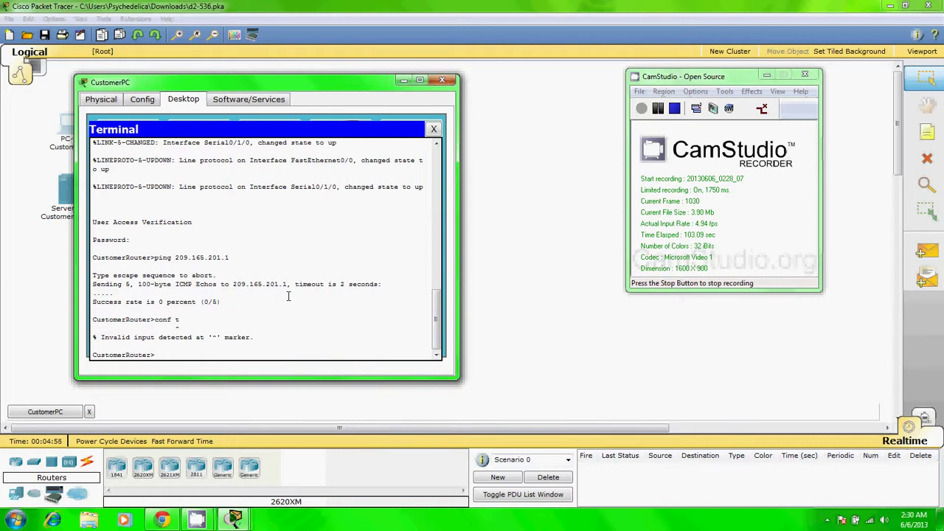
pyautogui.write('en')
pyautogui.press('Return')
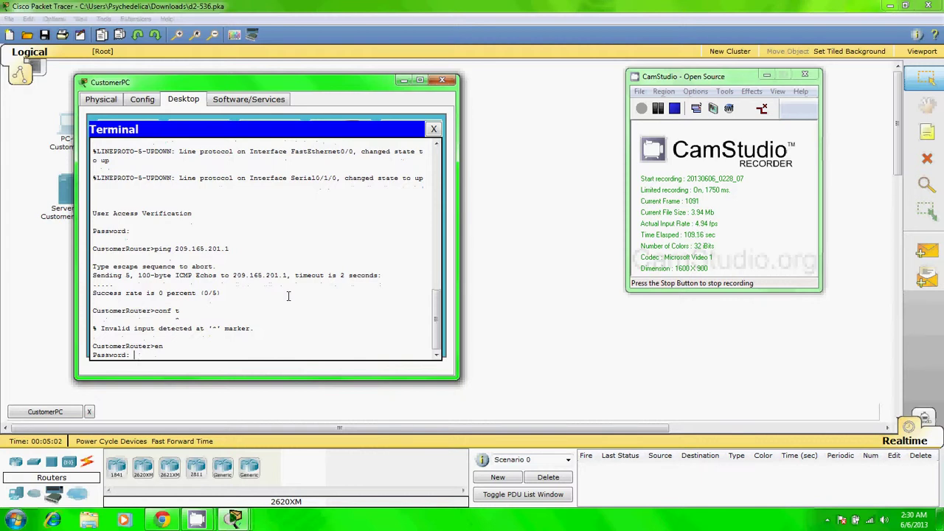
pyautogui.press('Return')
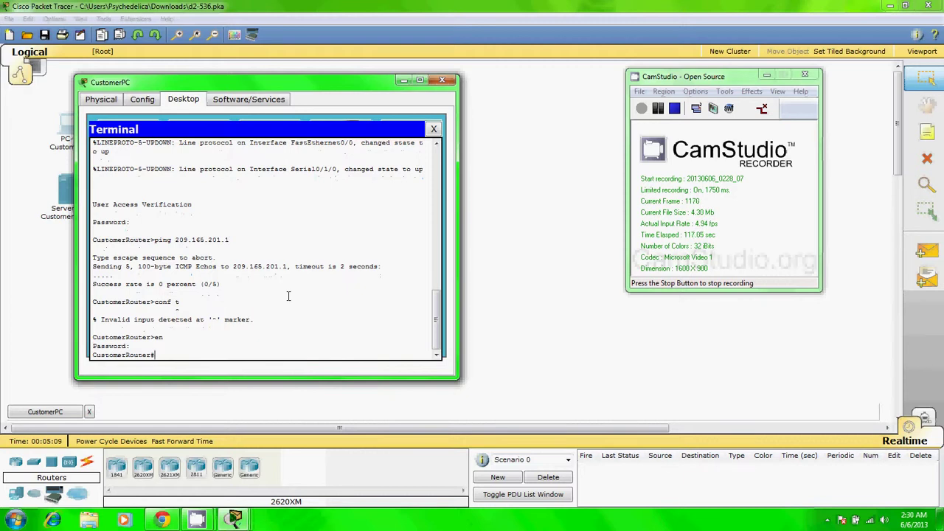
pyautogui.write('conf t')
pyautogui.press('Return')
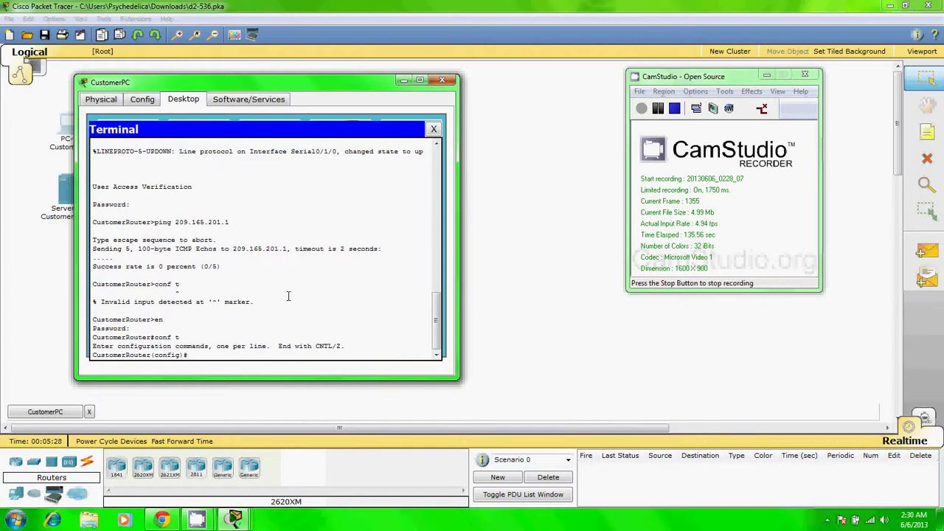
pyautogui.click(646, 109)
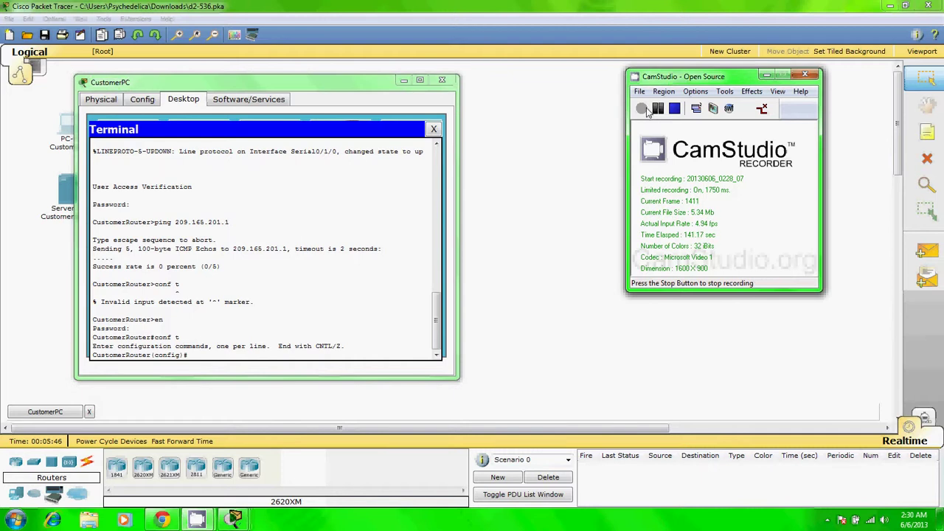
pyautogui.click(207, 356)
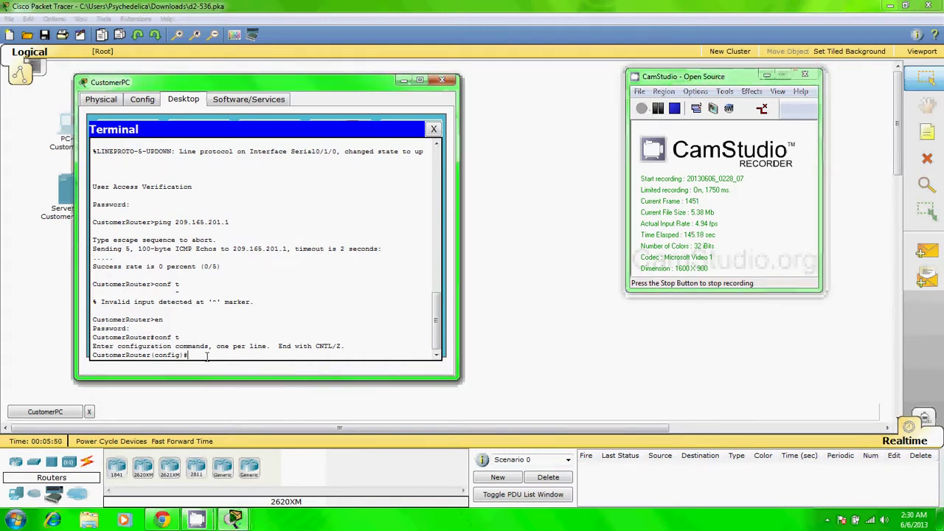
# Step: Try to add a default route with destination and mask joined as 0.0.0.0.0.0.0.0 and next hop 209.165.200.226
pyautogui.write('ip s')
pyautogui.press('BackSpace')
pyautogui.write('route')
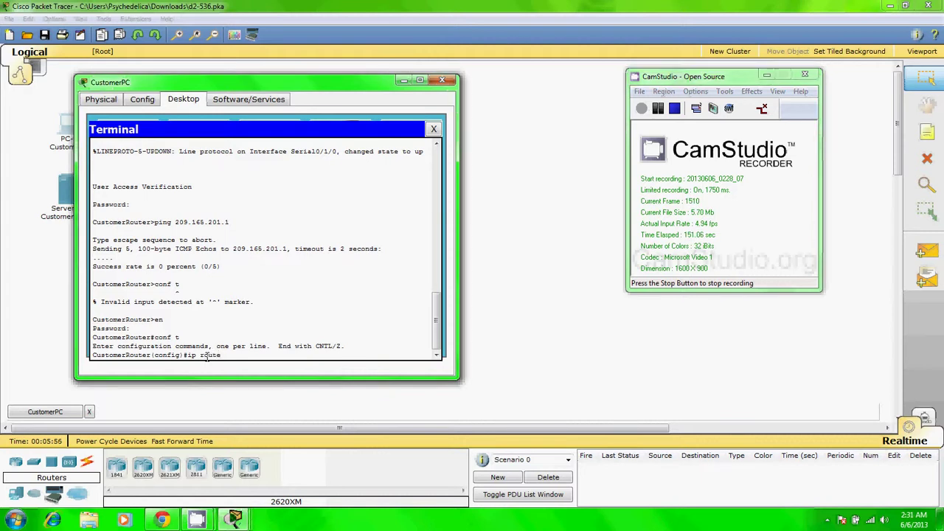
pyautogui.write(' 0.0.0.0.0.0.0')
pyautogui.write('.0 209.165.200.226')
pyautogui.press('Return')
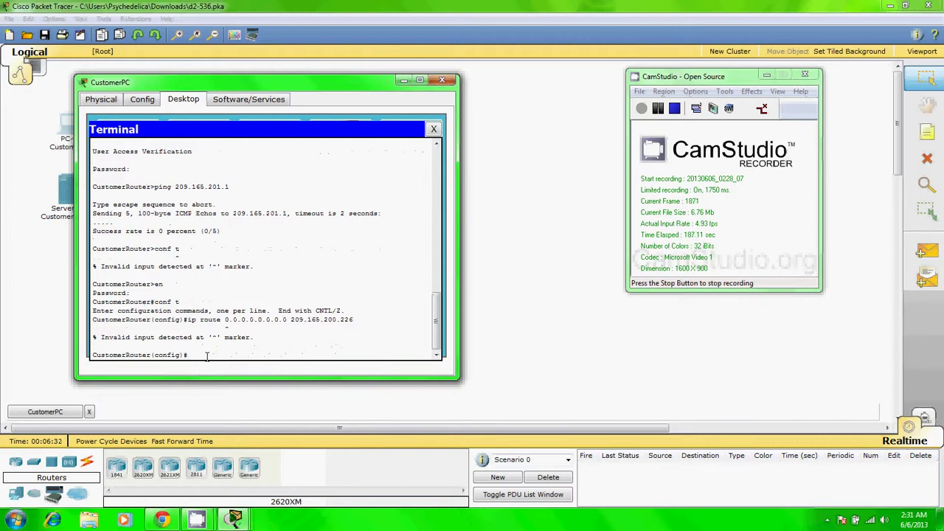
pyautogui.write('ip route 0.0.0.0.0.0.0.0.0')
pyautogui.press('BackSpace')
pyautogui.write('209.')
pyautogui.write('165')
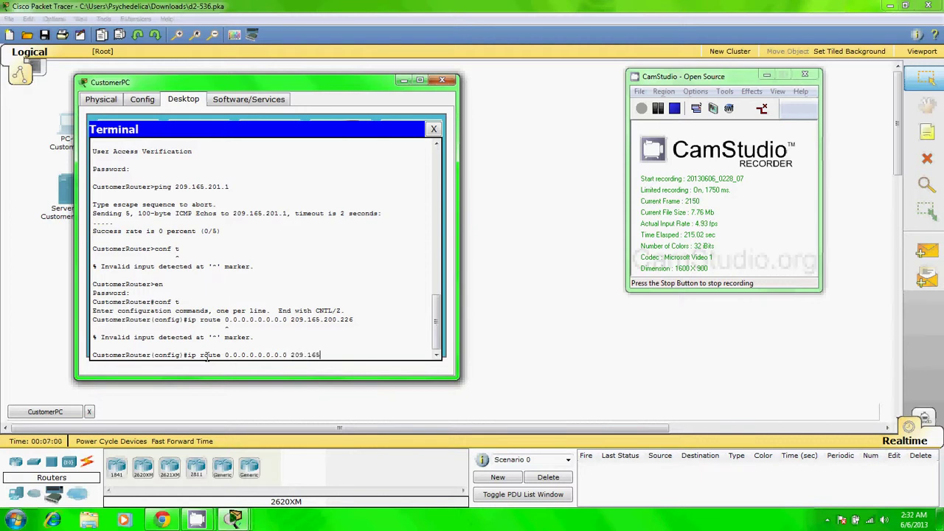
pyautogui.write('.200.226')
pyautogui.press('Return')
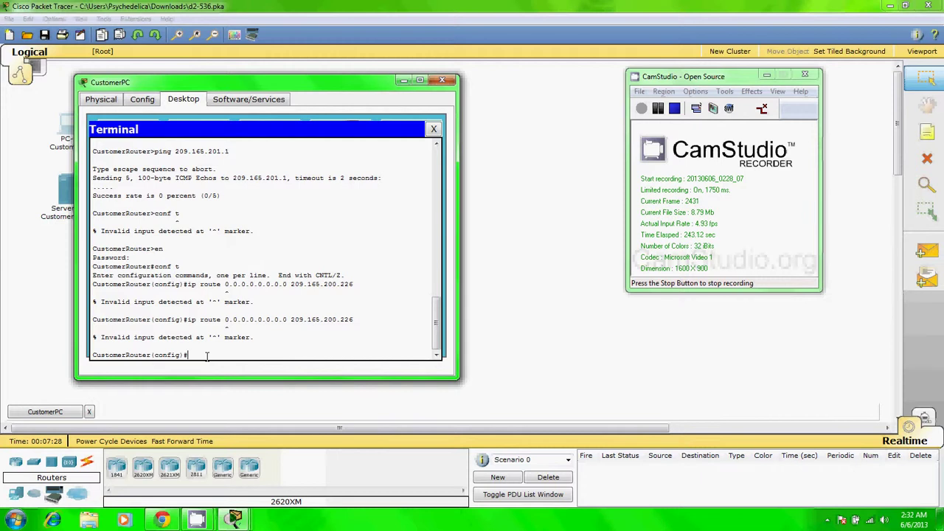
# Step: Try to add an IP route giving only the address 209.165.200.226
pyautogui.write('ip')
pyautogui.press('BackSpace')
pyautogui.press('BackSpace')
pyautogui.write('p route 209.165.200.226')
pyautogui.press('Return')
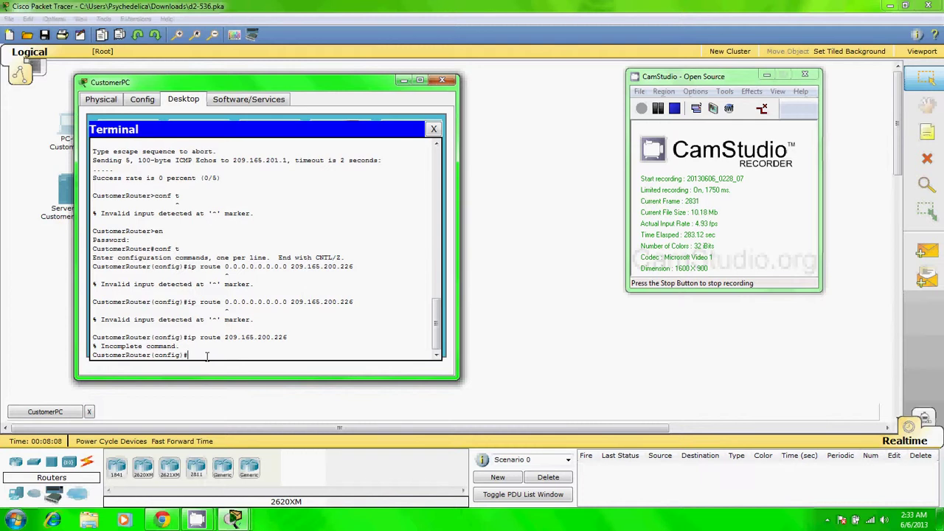
# Step: Configure the default route 0.0.0.0 0.0.0.0 via next hop 209.165.200.226 and return to privileged EXEC mode
pyautogui.write('ip route 0.0.0.0')
pyautogui.write('0.0.0')
pyautogui.write(' 209.165.200.226')
pyautogui.press('Return')
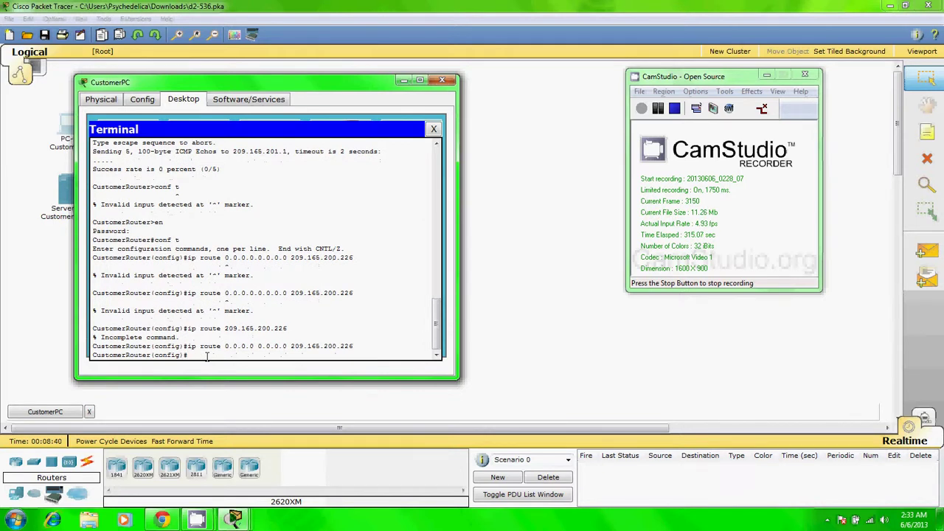
pyautogui.write('end')
pyautogui.press('Return')
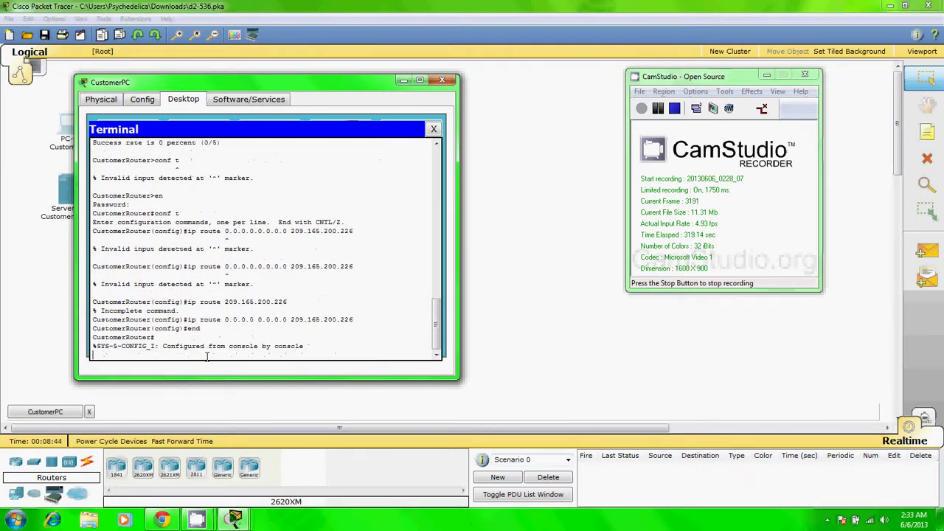
pyautogui.press('Return')
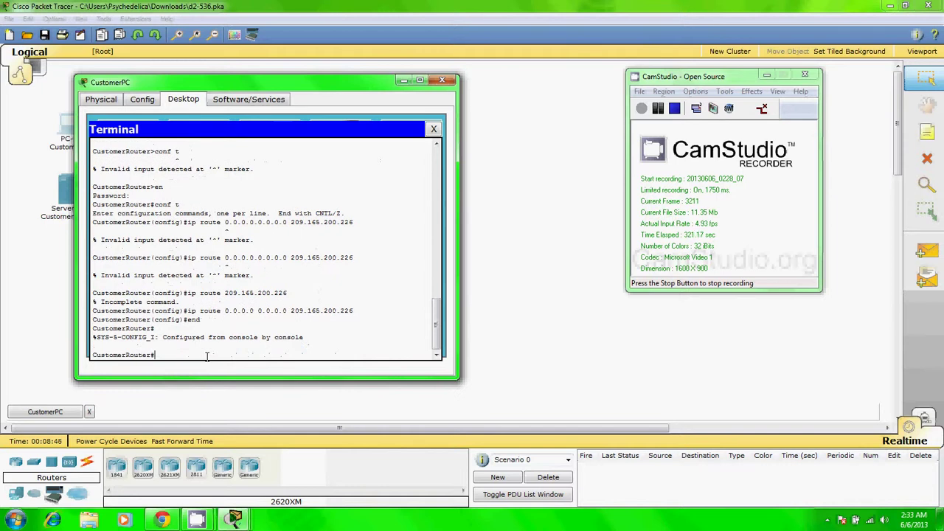
# Step: Display the router's IP routing table and test the default route by pinging 209.165.201.1
pyautogui.write('show ip route')
pyautogui.press('Return')
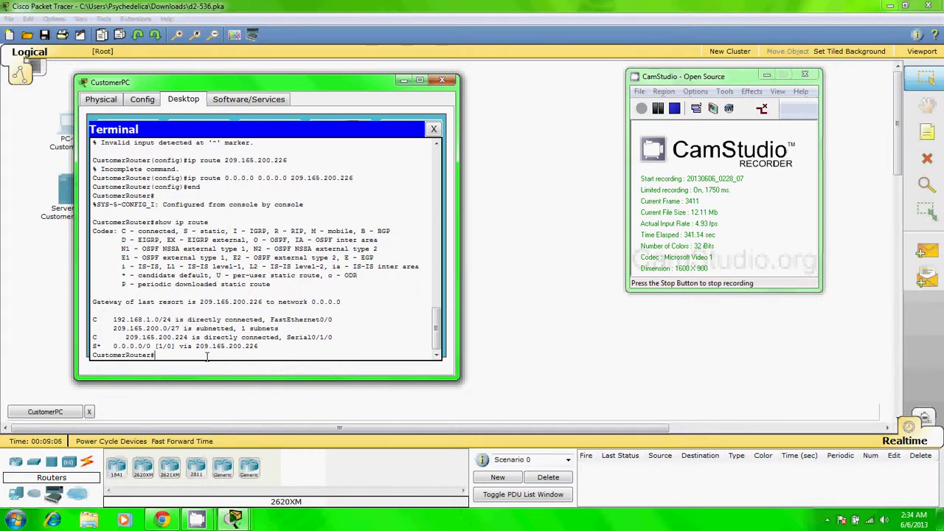
pyautogui.write('ping 209.165.201.1')
pyautogui.press('Return')
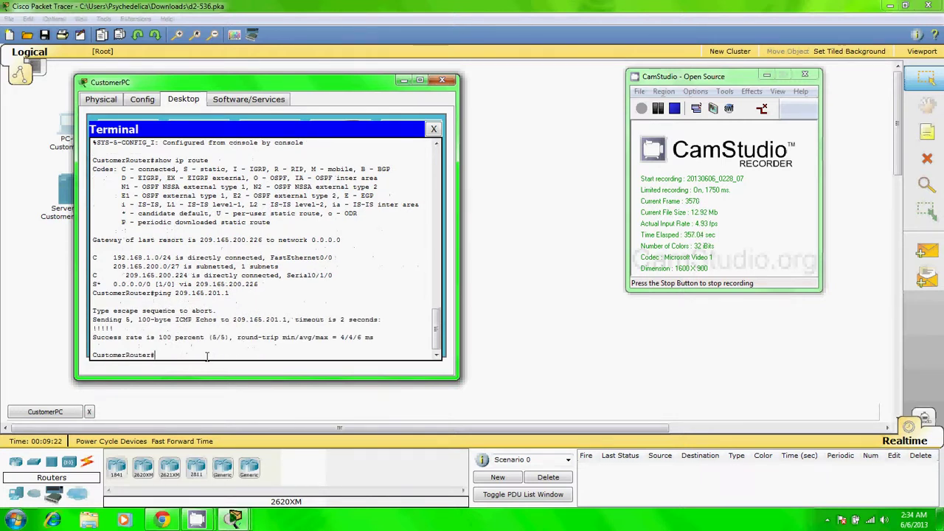
# Step: Save the router's running configuration to the startup configuration, accepting the default destination filename
pyautogui.write('copy run start')
pyautogui.press('Return')
pyautogui.press('Return')
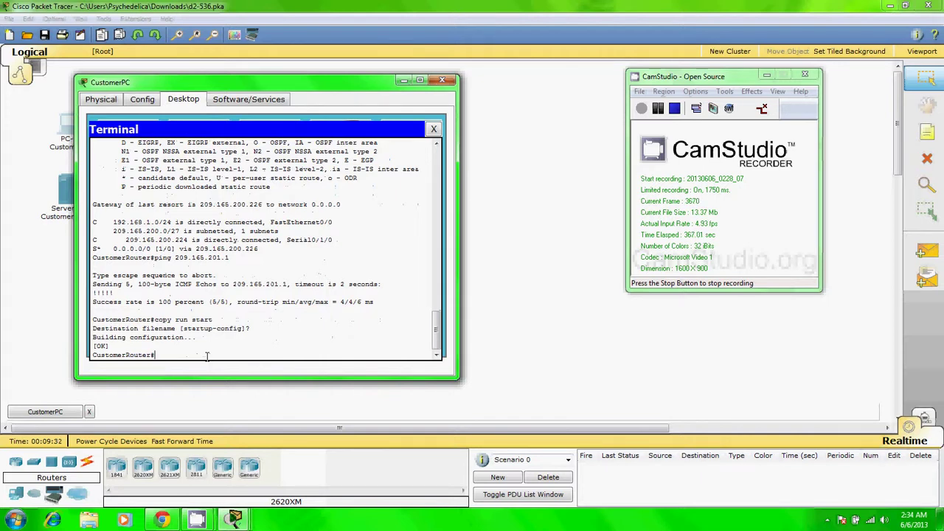
# Step: Bring up the PT Activity instructions and check the results of the default route activity
pyautogui.moveTo(234, 520)
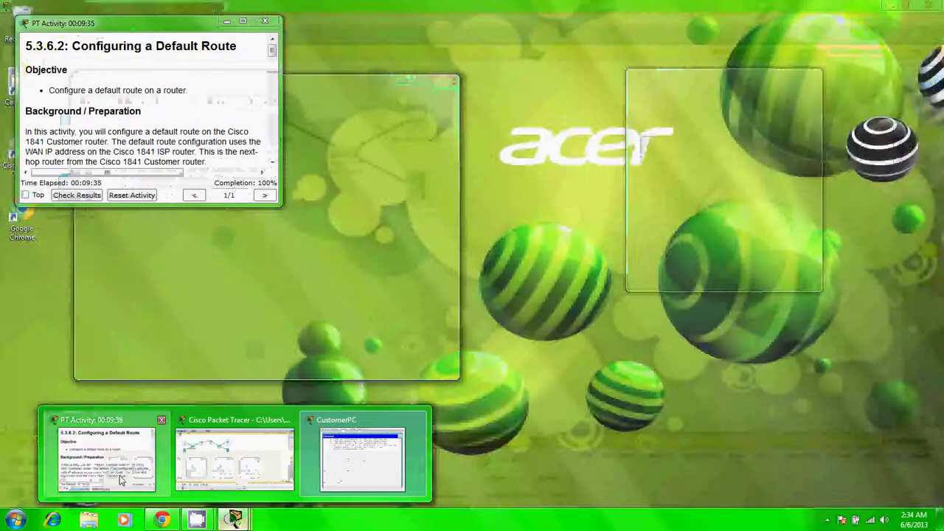
pyautogui.click(120, 480)
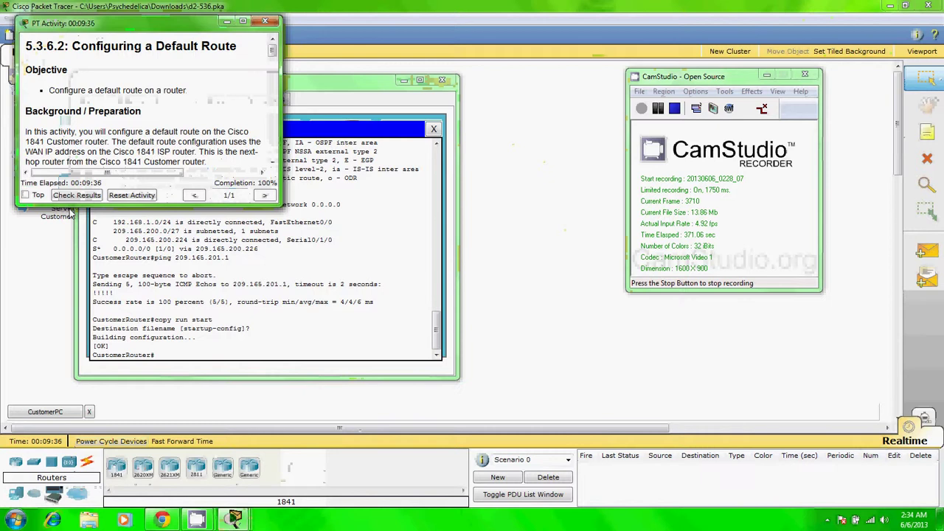
pyautogui.click(78, 196)
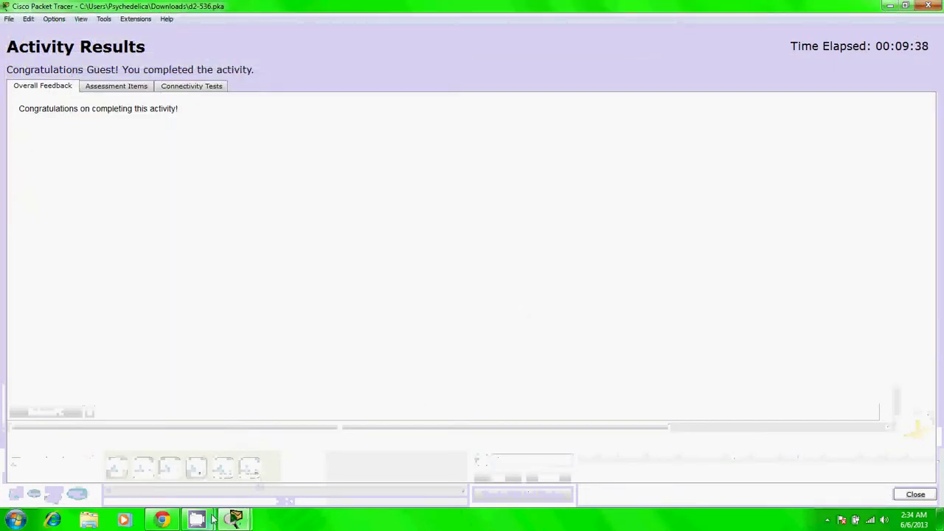
pyautogui.moveTo(212, 520)
pyautogui.click(118, 472)
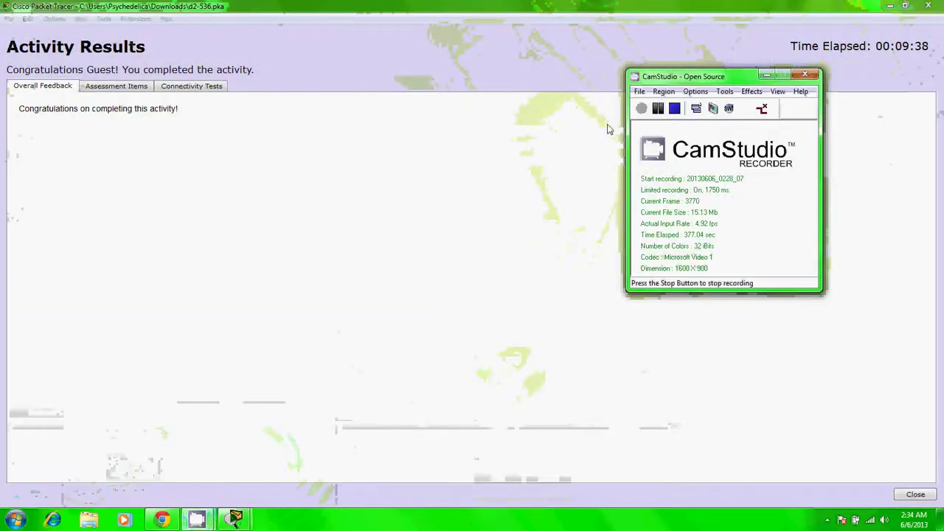